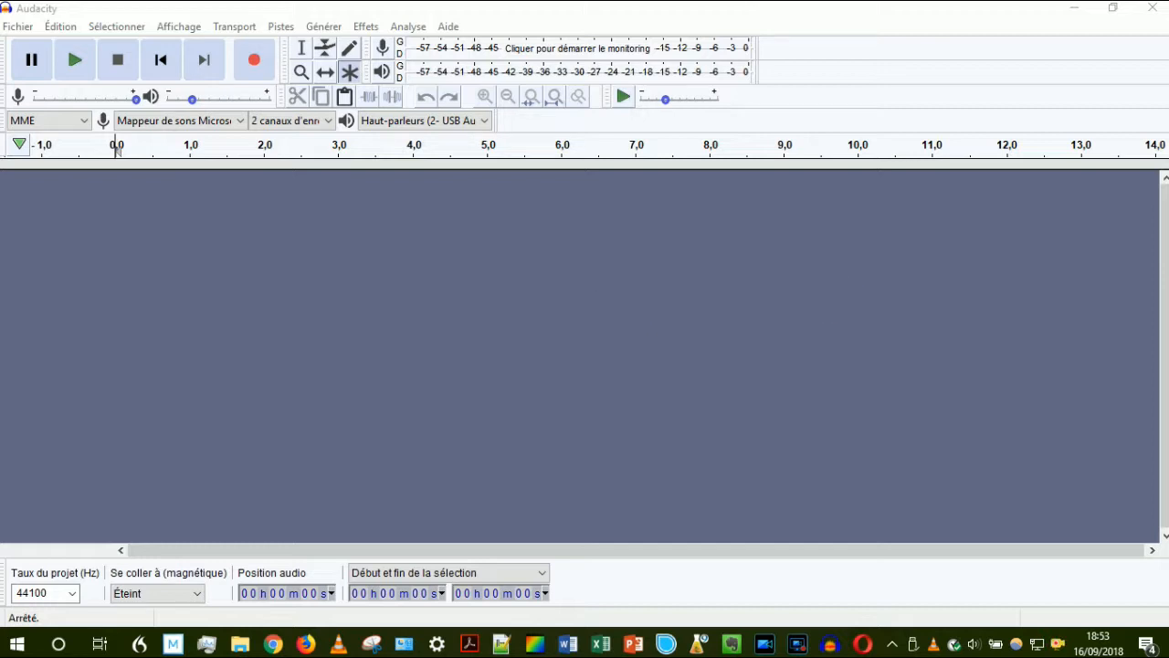
- Import the recording "cuve a eau suite" into the empty project, copying the file before editing
left_click_drag(1099, 287, 673, 355)
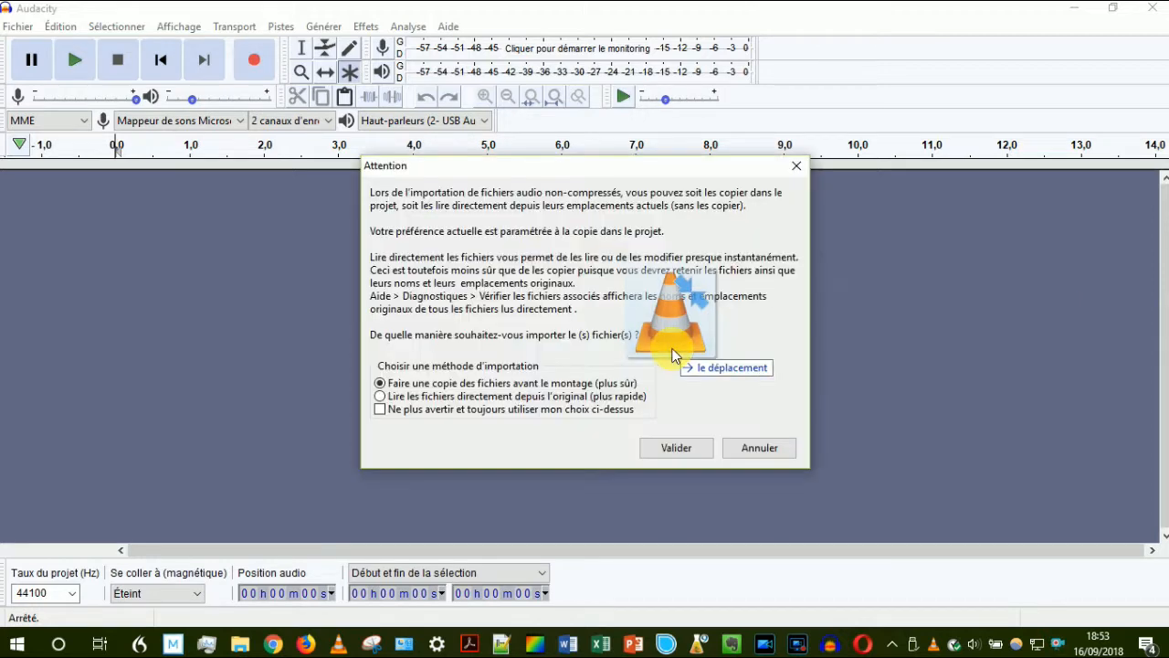
left_click(677, 448)
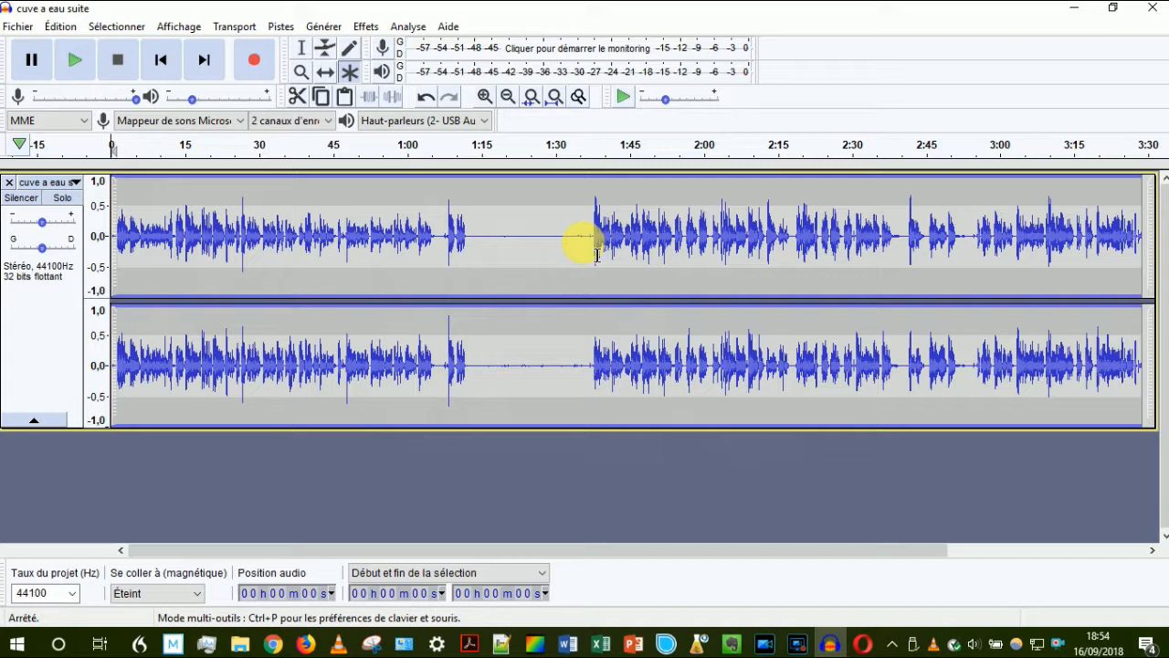
- Select the speech-free passage from about 1:16 to 1:36 and play part of it to hear the background noise
left_click_drag(585, 243, 488, 197)
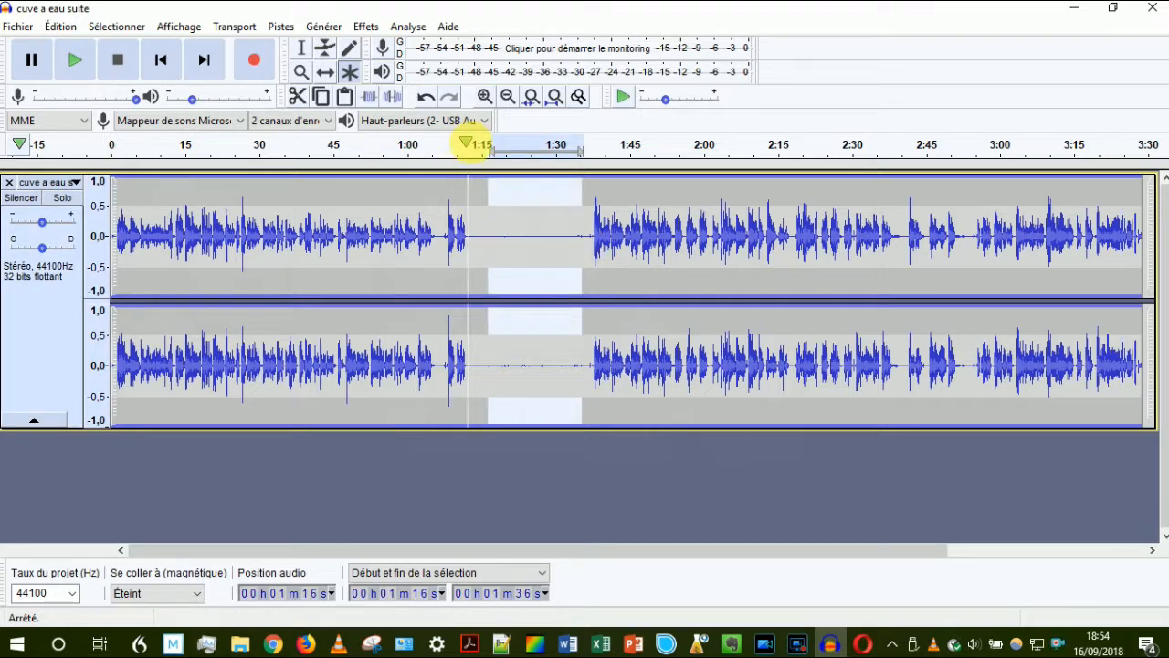
left_click(485, 145)
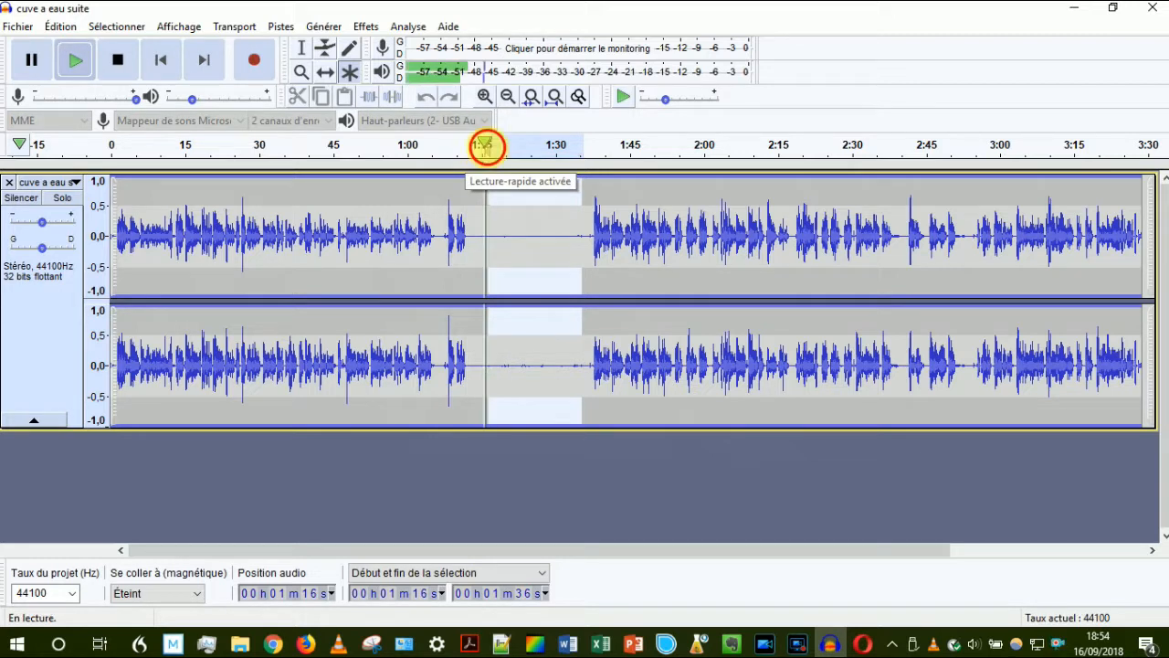
mouse_move(484, 148)
left_mouse_down()
mouse_move(580, 156)
mouse_move(494, 148)
left_mouse_up()
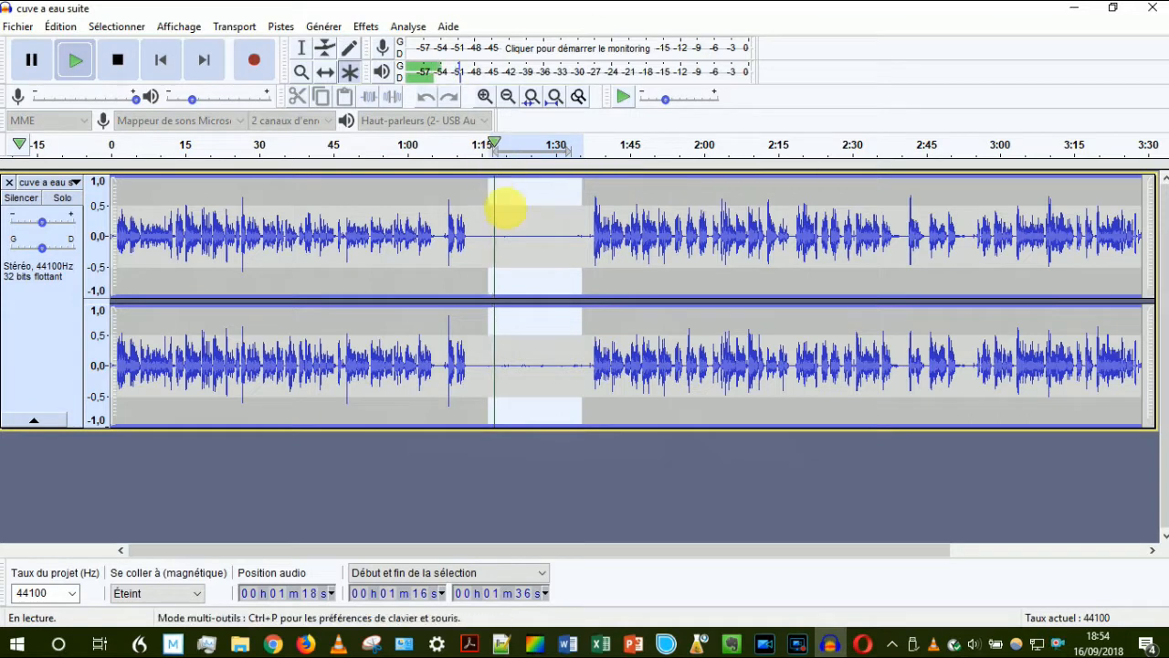
key("space")
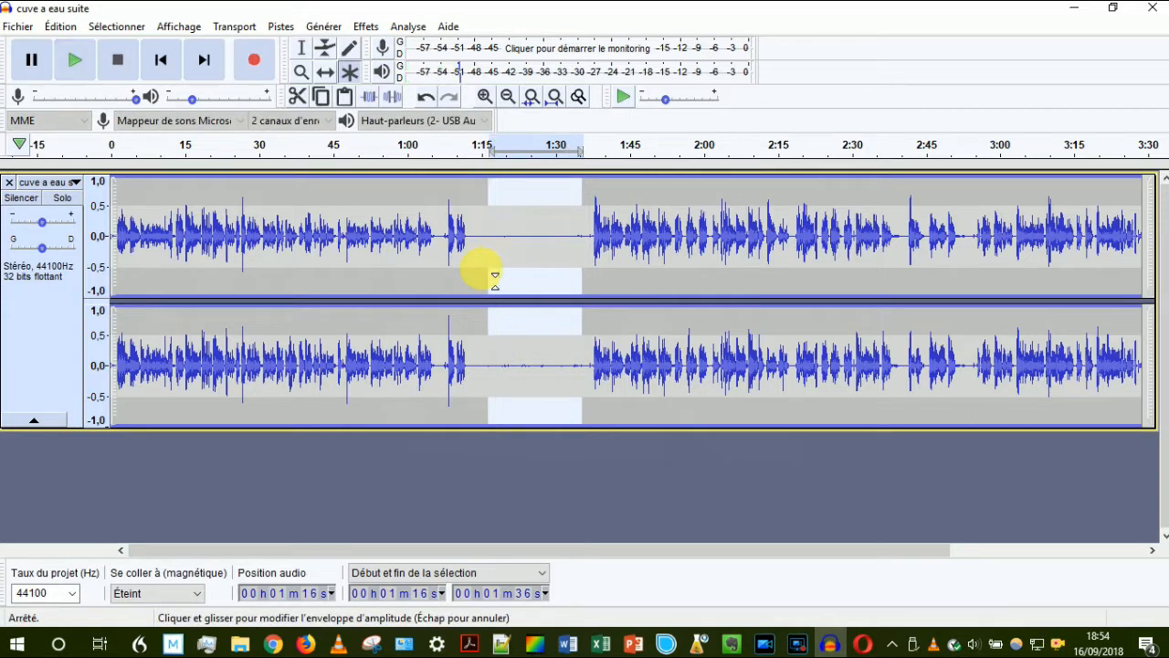
- Take the noise profile for Noise Reduction from the selected speech-free passage
left_click(367, 26)
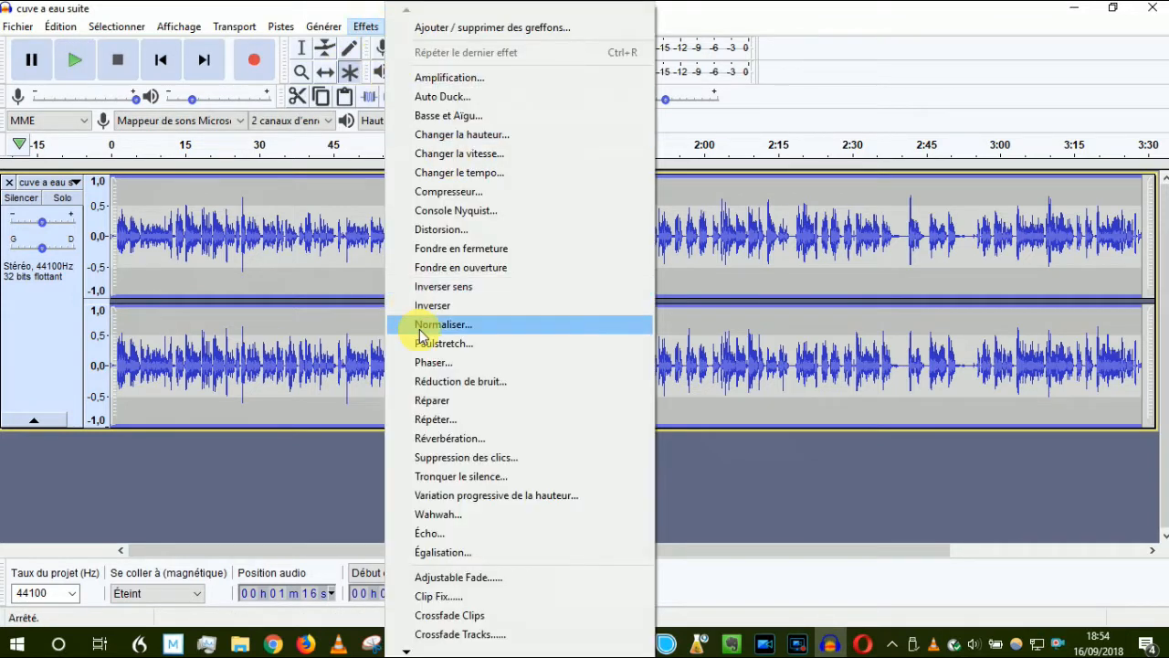
left_click(439, 382)
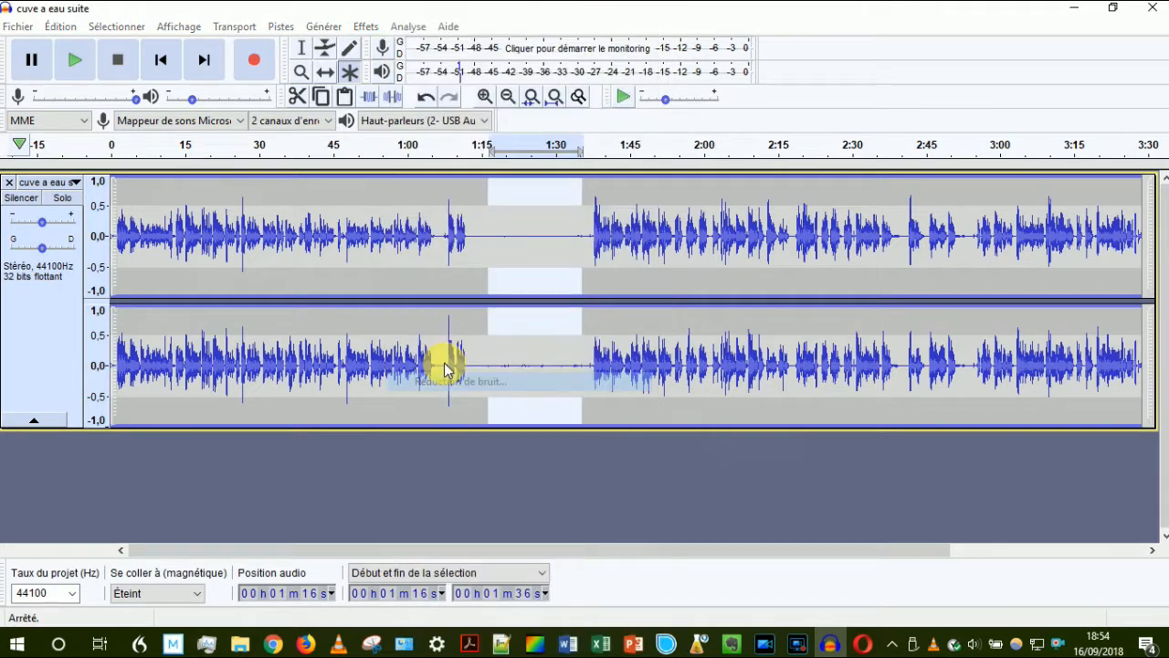
left_click(560, 243)
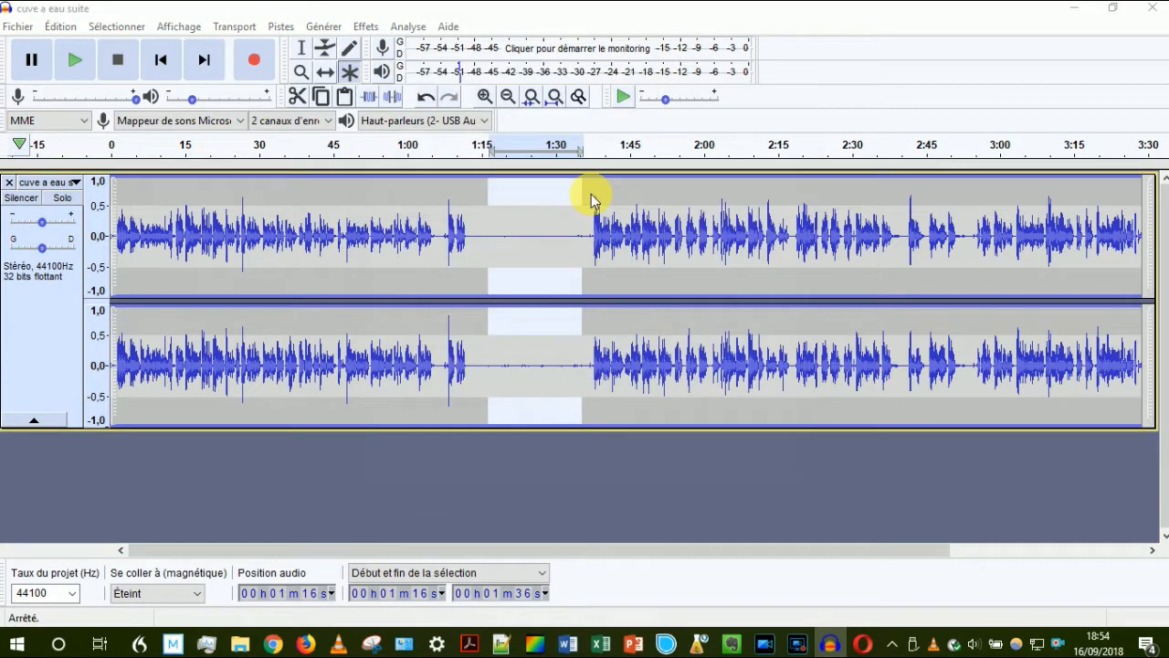
- Apply Noise Reduction to the whole track with 11 dB reduction, sensitivity 5.50 and 4 frequency smoothing bands
left_click(30, 341)
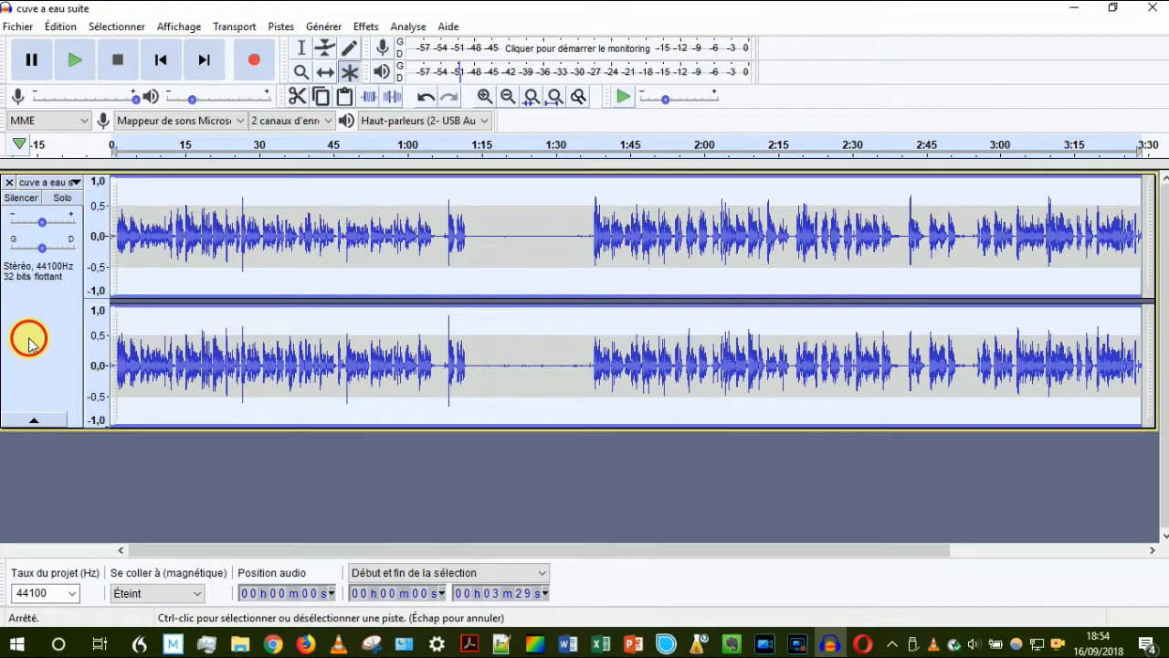
left_click(366, 26)
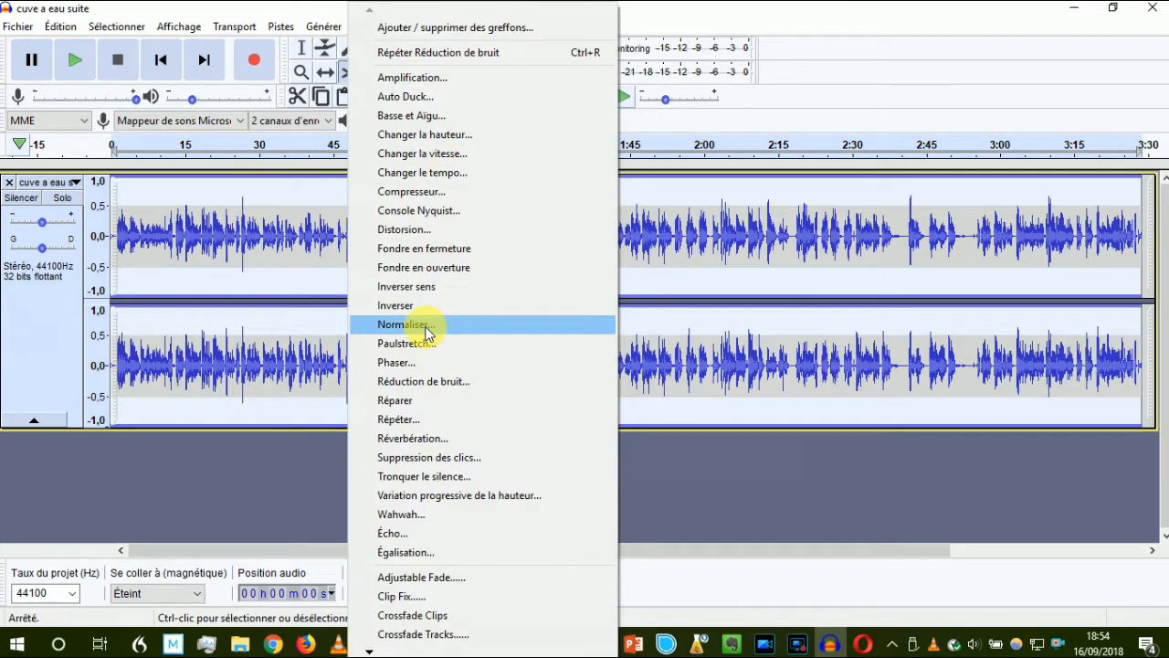
left_click(420, 381)
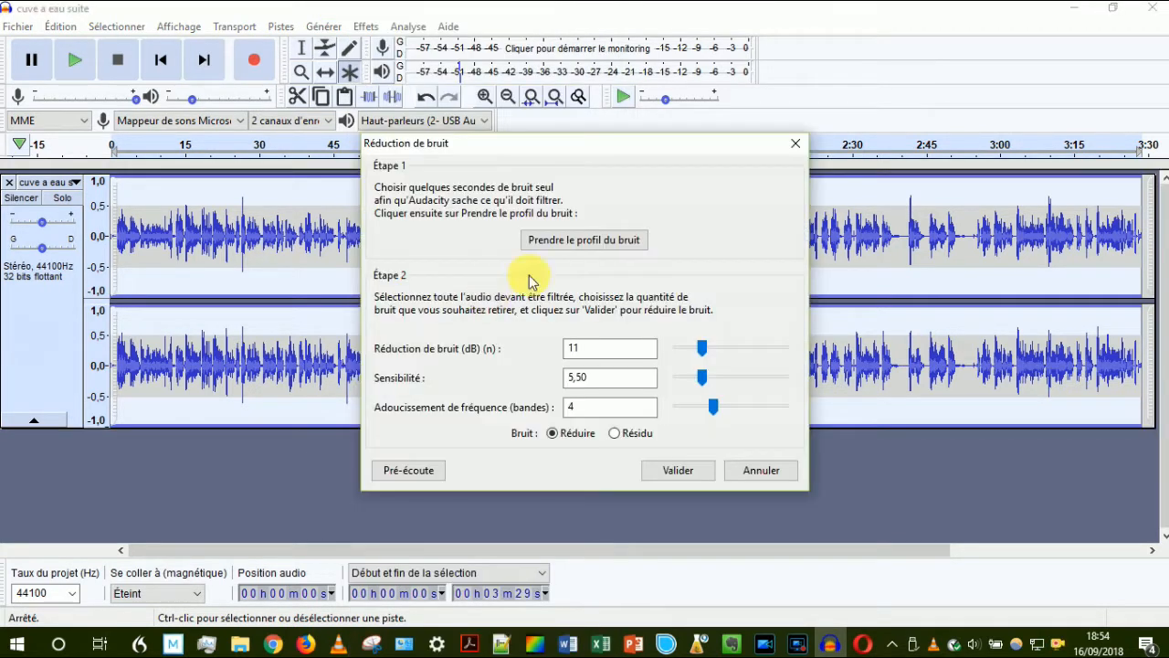
left_click(675, 479)
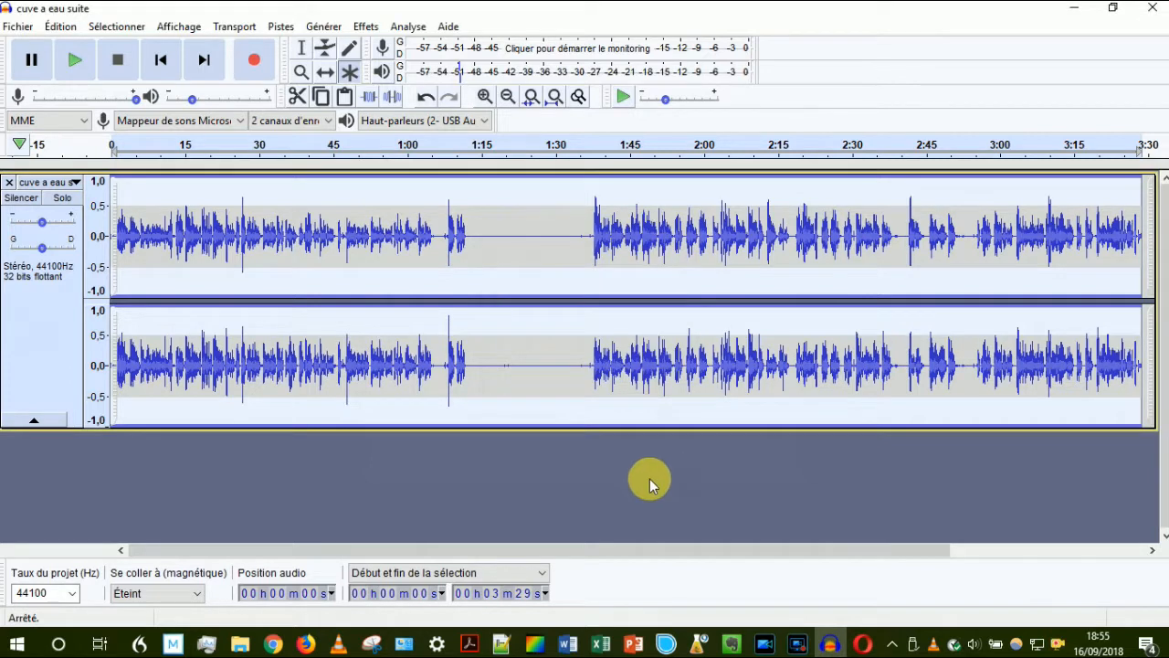
- Normalize the whole track to a maximum amplitude of 0.0 dB with DC offset removal enabled
left_click(635, 480)
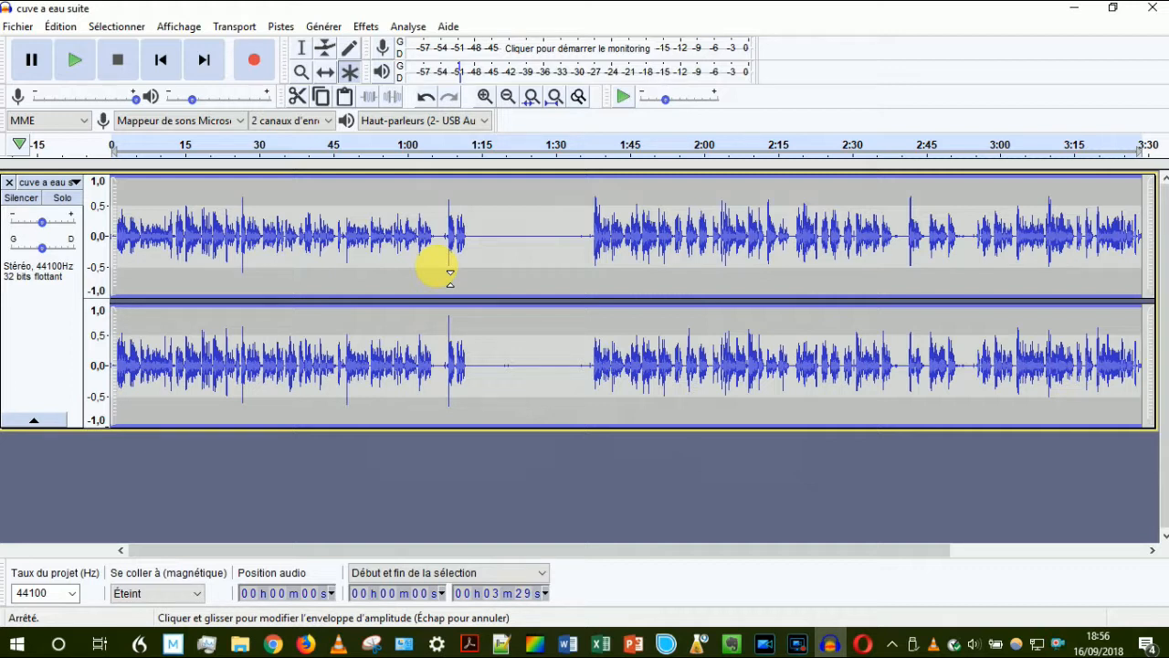
left_click(356, 26)
left_click(52, 344)
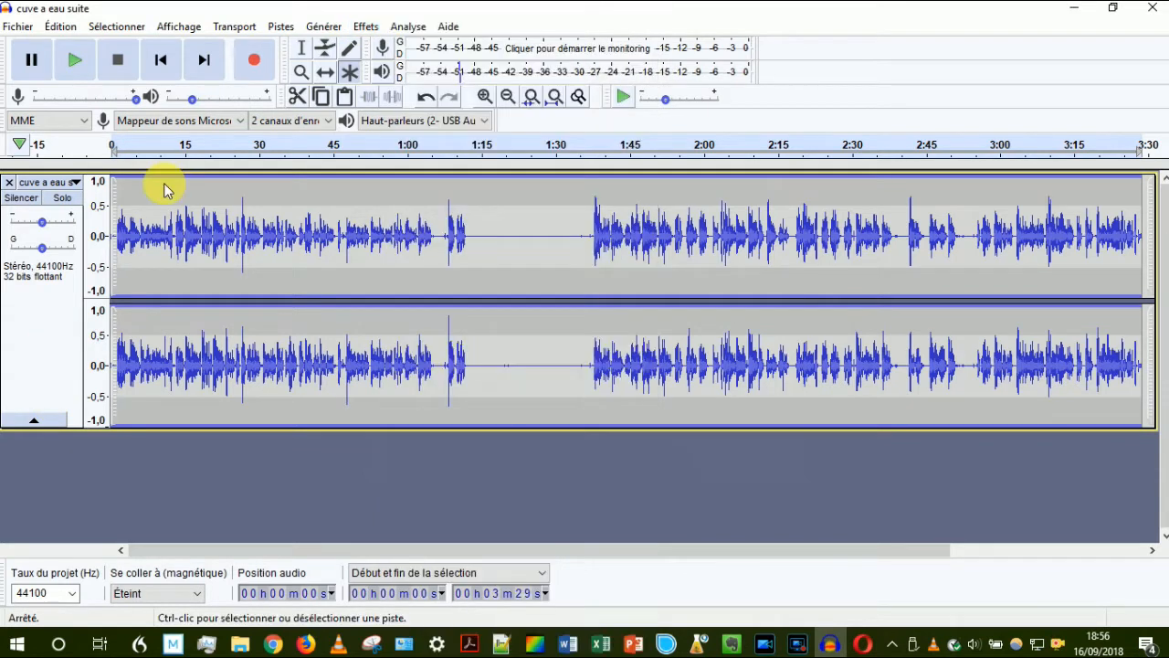
left_click(366, 27)
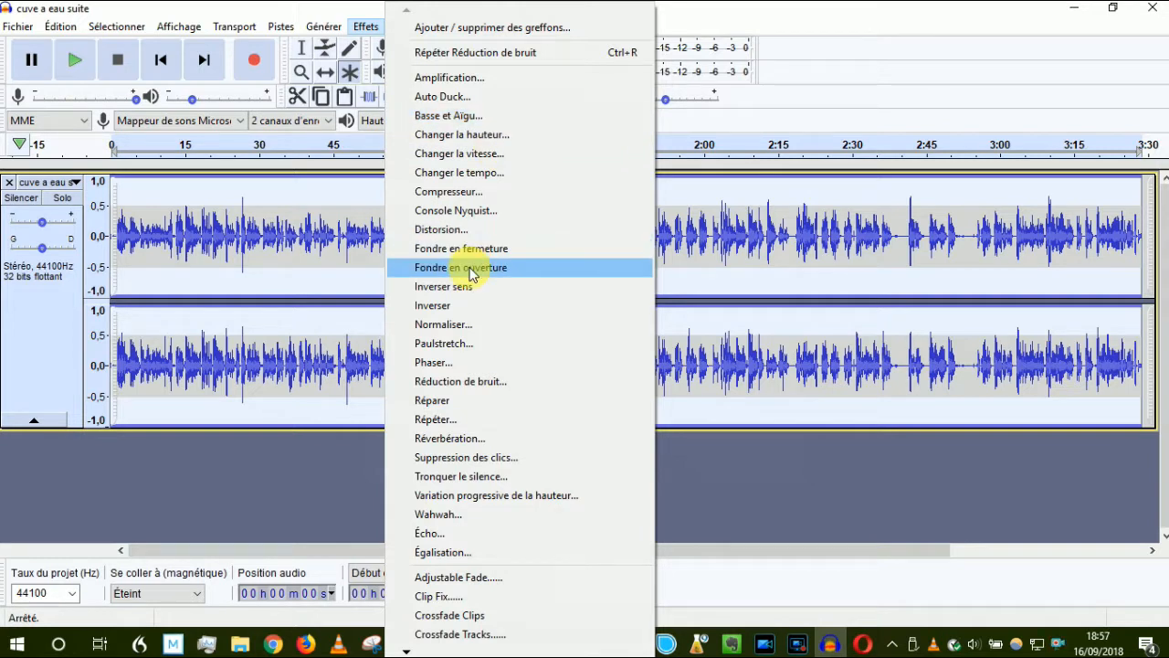
left_click(454, 327)
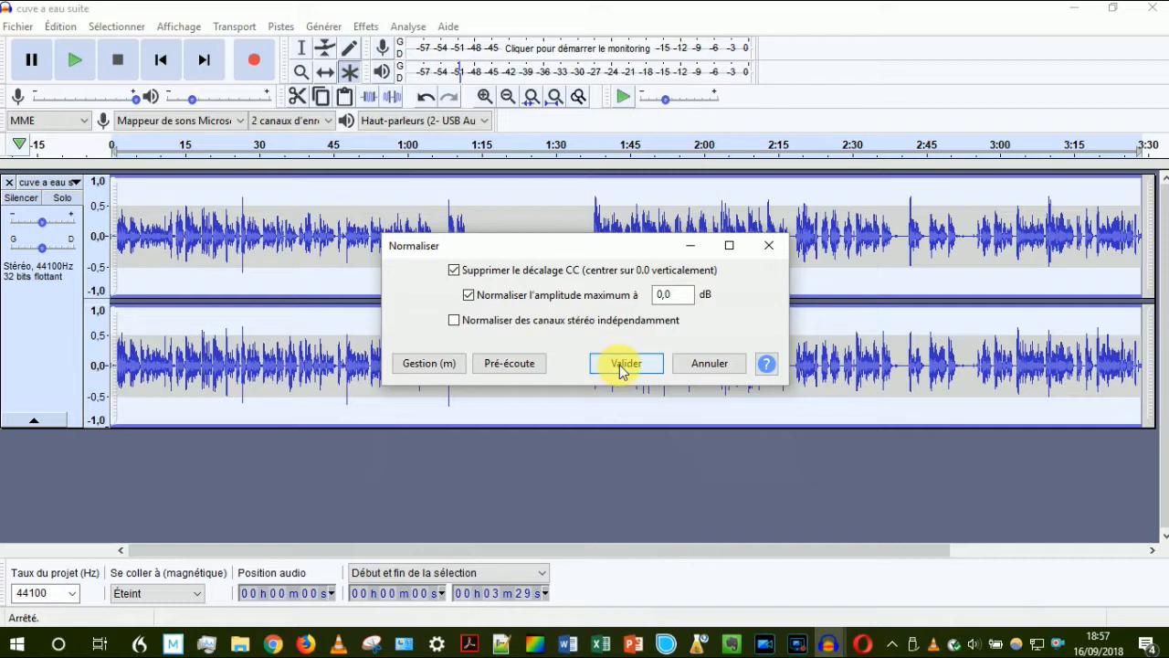
left_click(618, 366)
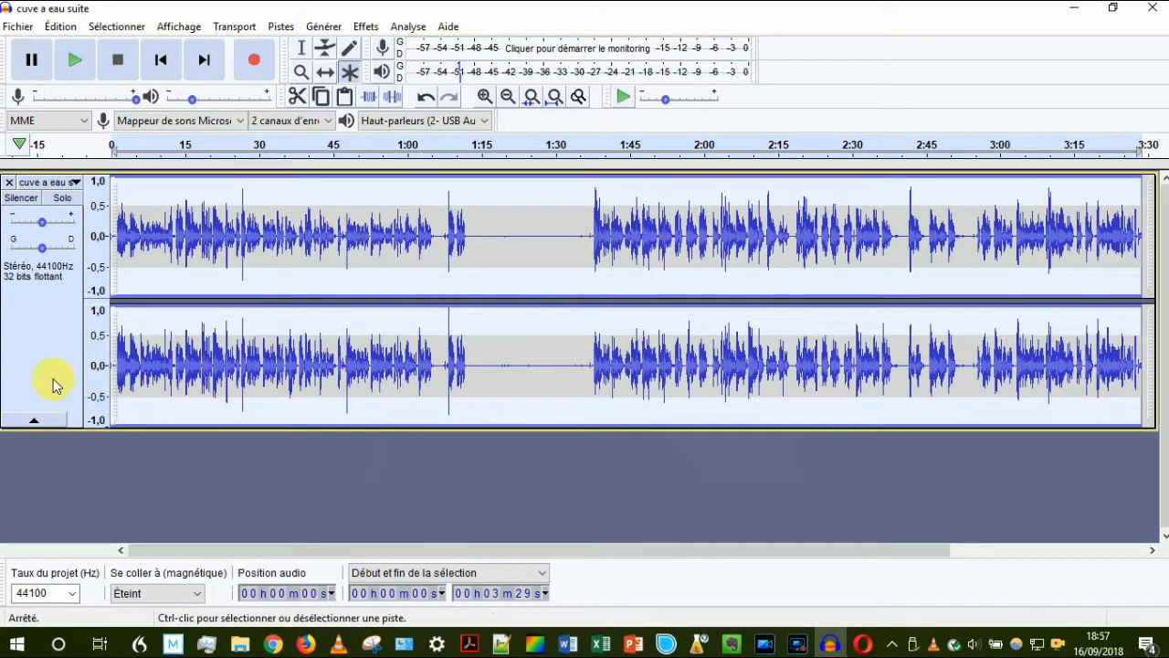
- Compress the whole track with threshold -12 dB, noise floor -60 dB, ratio 4:1, attack 0.20 s, release 1.0 s, 0 dB make-up gain and peak-based compression
left_click(365, 28)
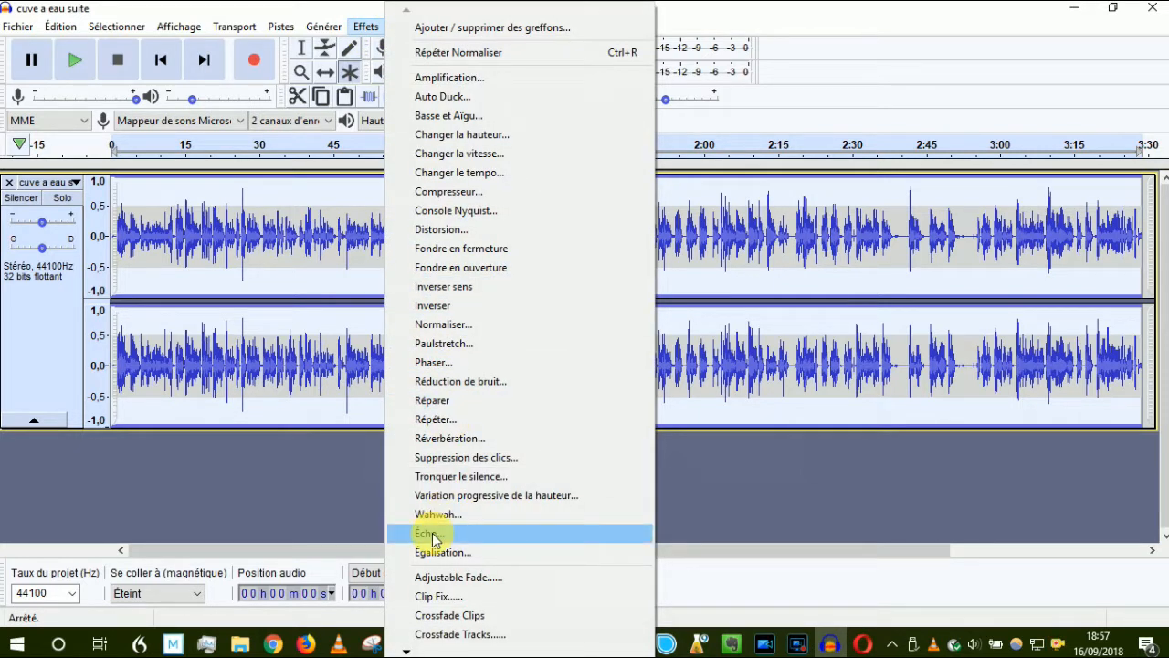
left_click(485, 191)
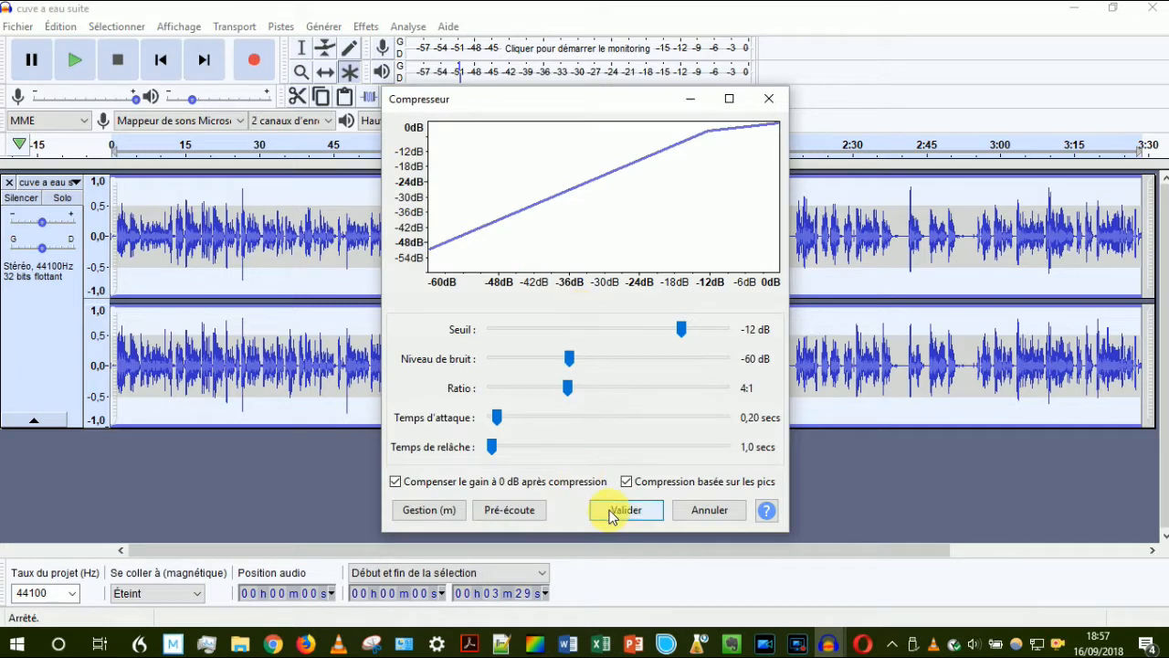
left_click(612, 513)
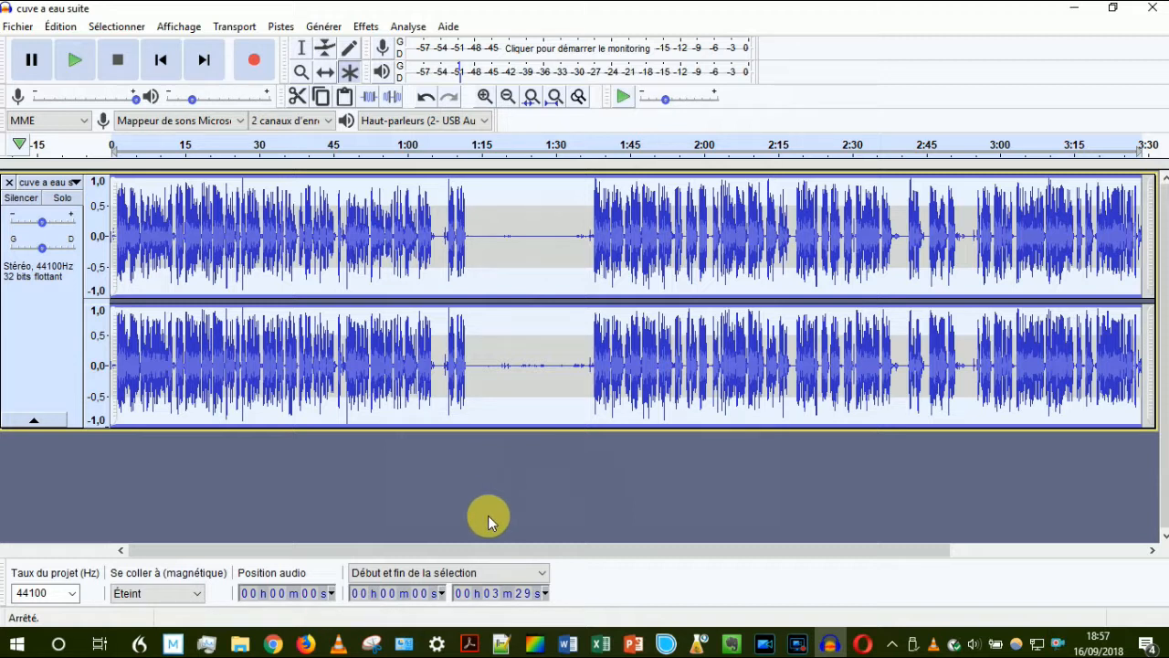
- Export the audio as an MP3 into the audio folder, adding 2 to the file name "cuve a eau suite" and leaving the metadata tags empty
key("ctrl+a")
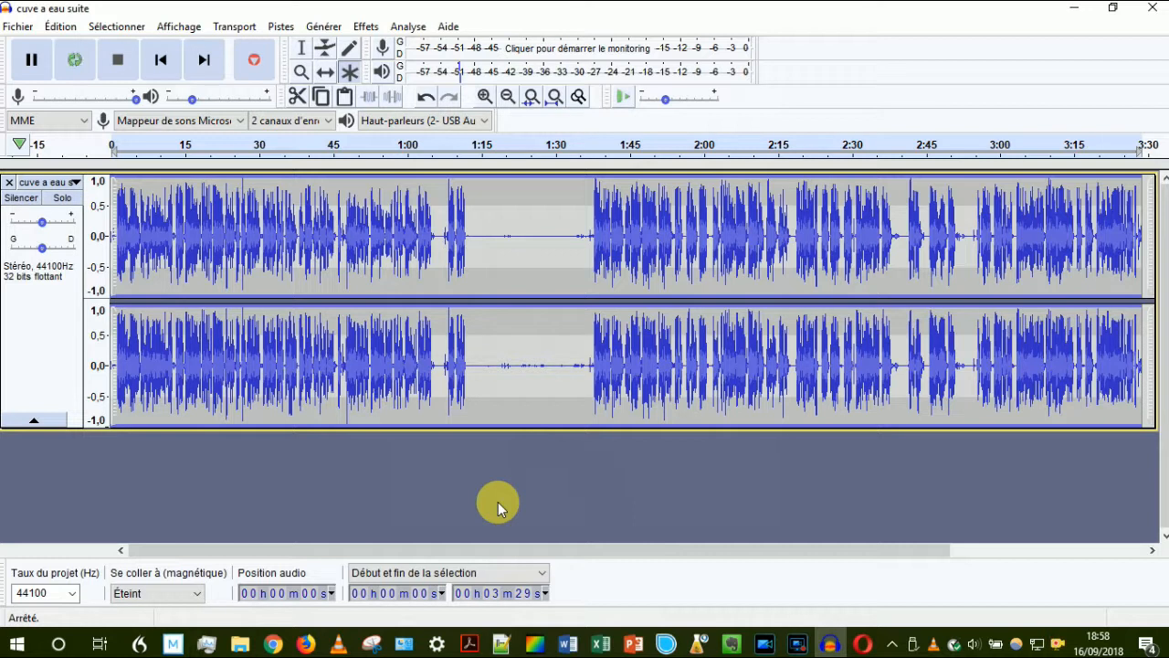
left_click(17, 27)
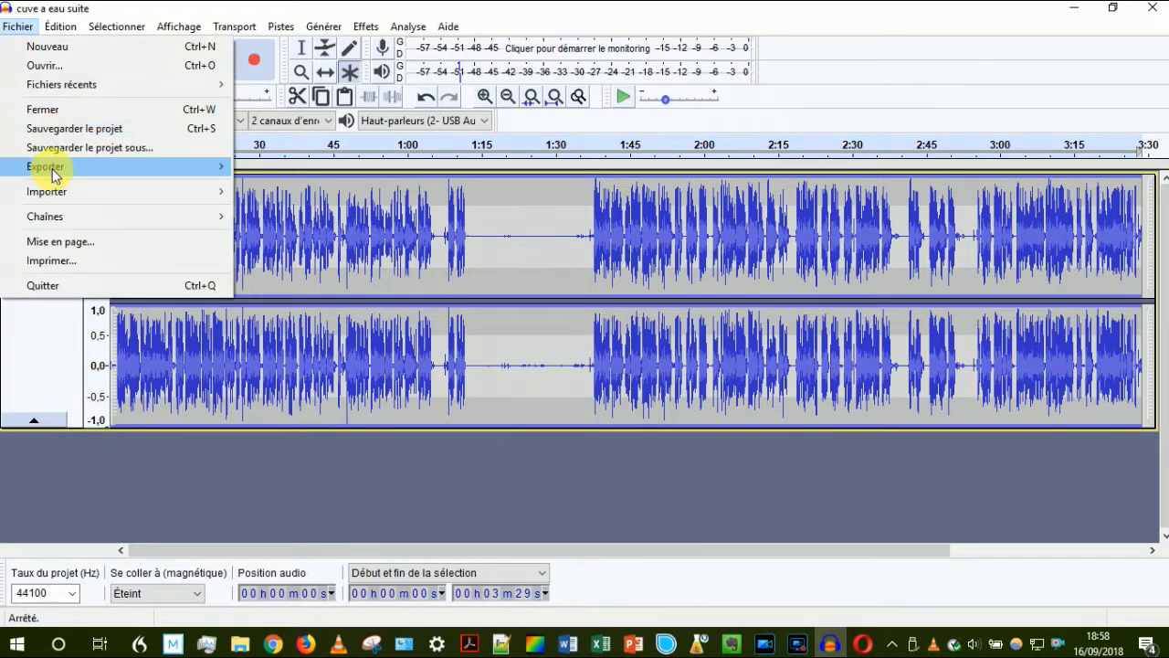
mouse_move(50, 172)
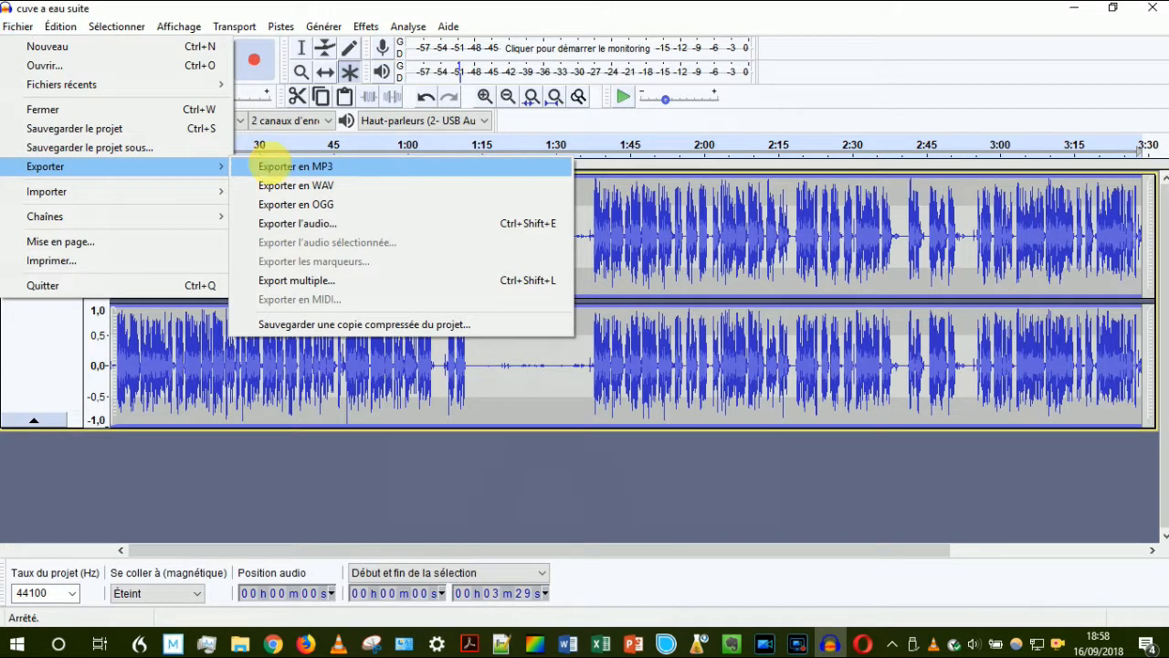
left_click(269, 170)
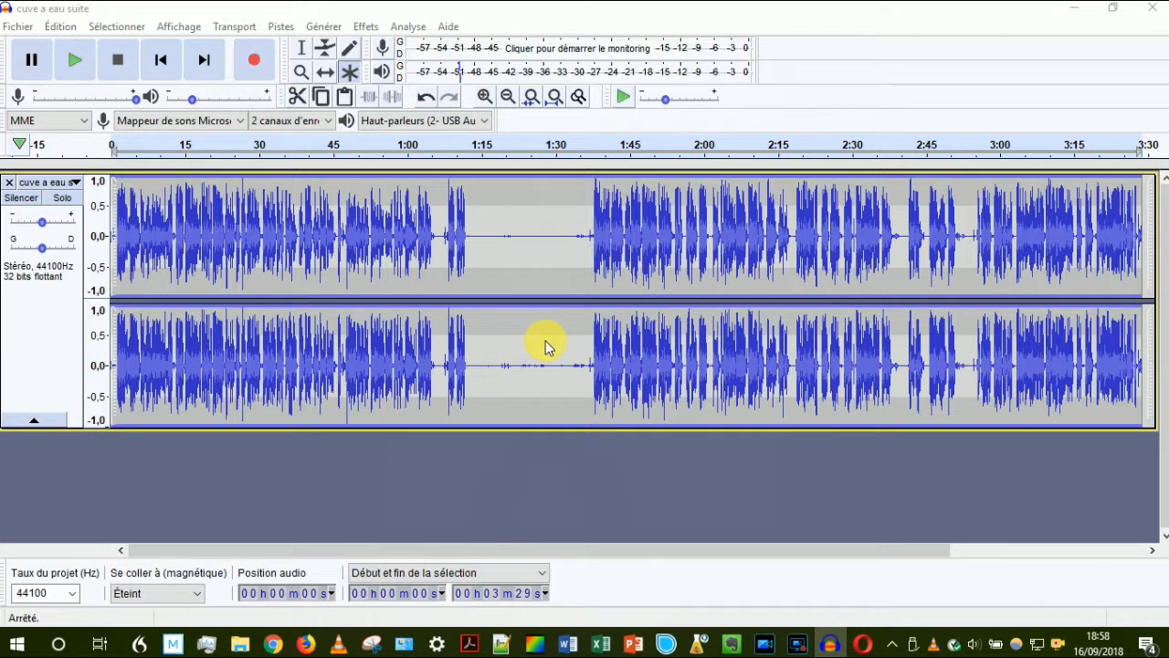
left_click(313, 380)
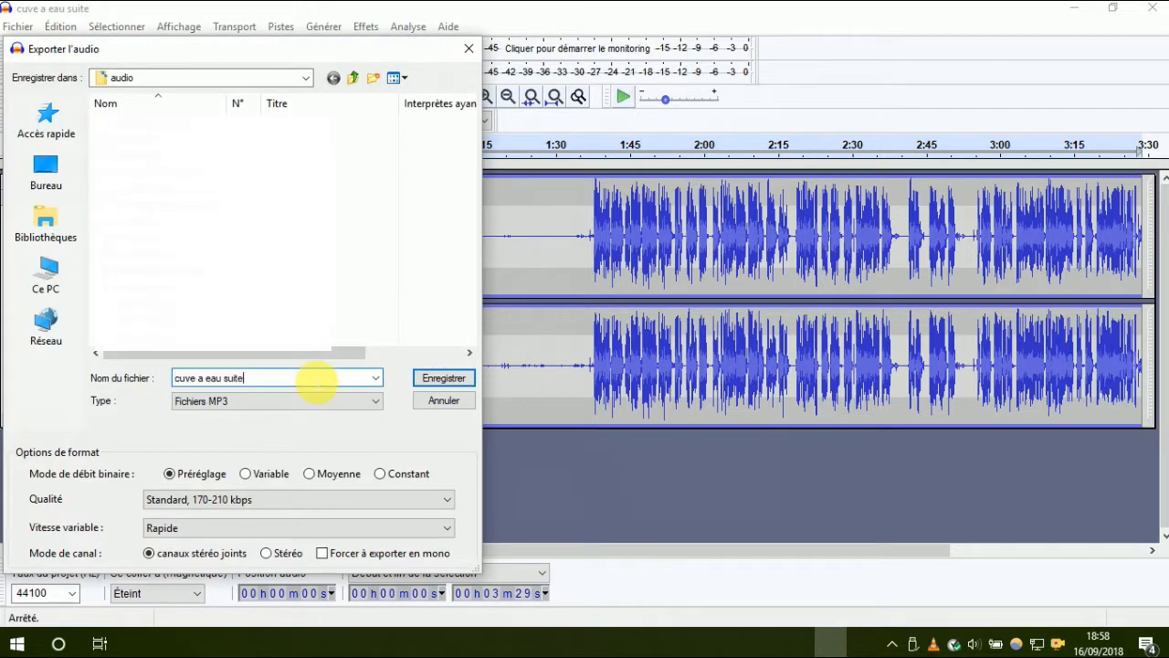
type("2")
key("Return")
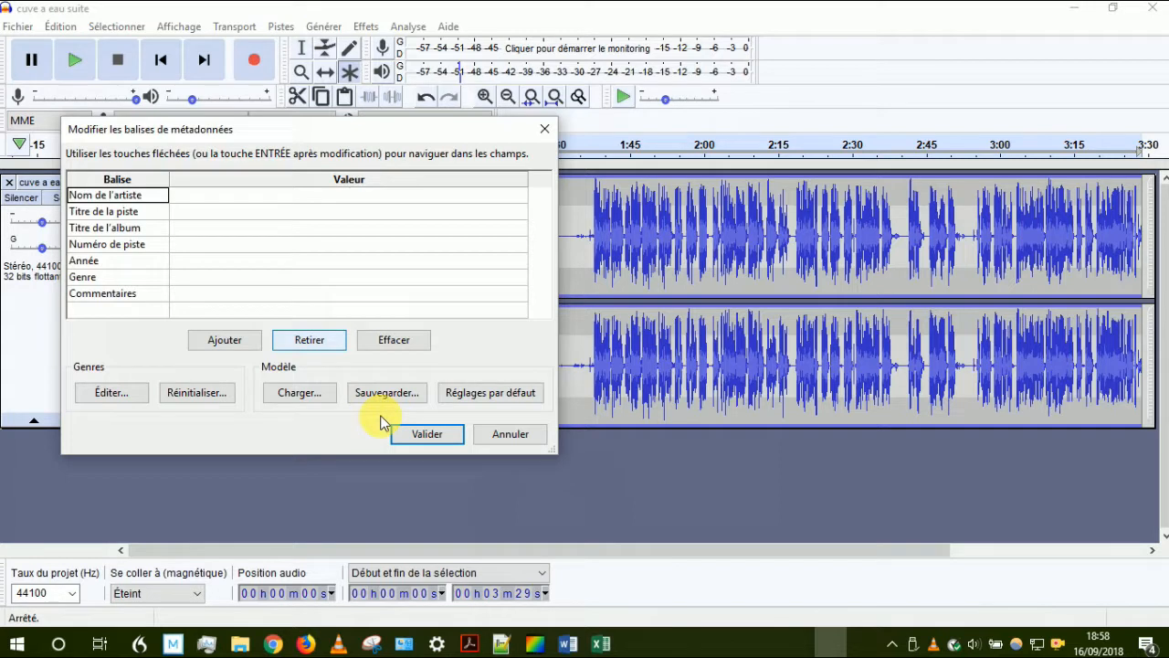
left_click(427, 434)
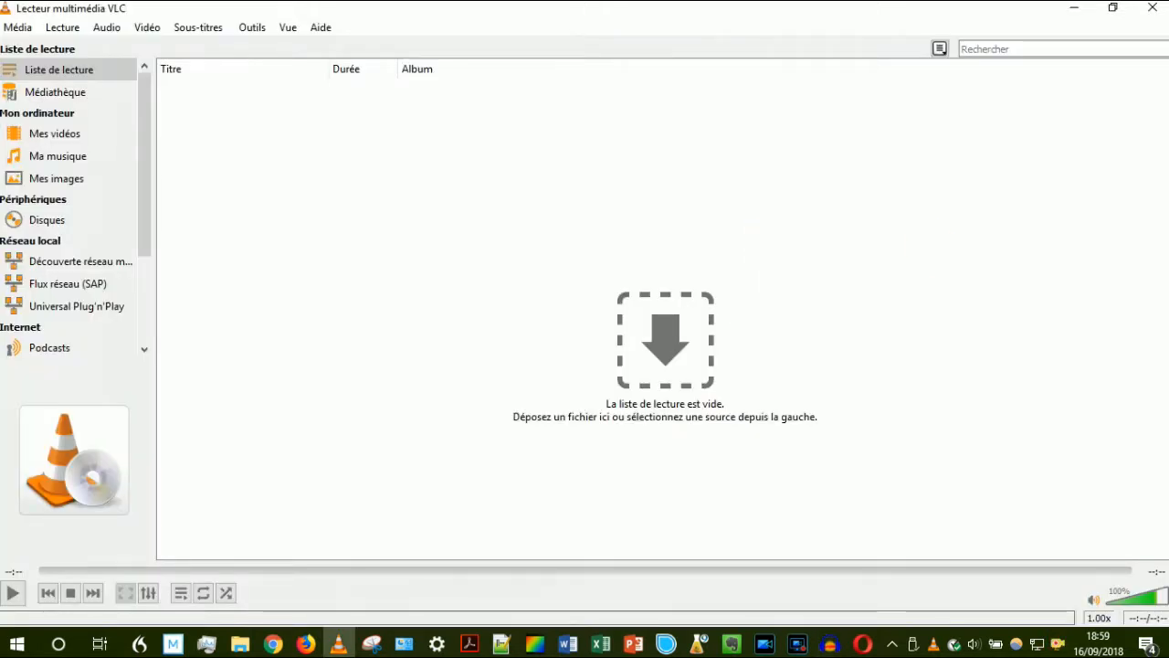
- Switch from VLC to File Explorer to reach the exported audio file
key("super+e")
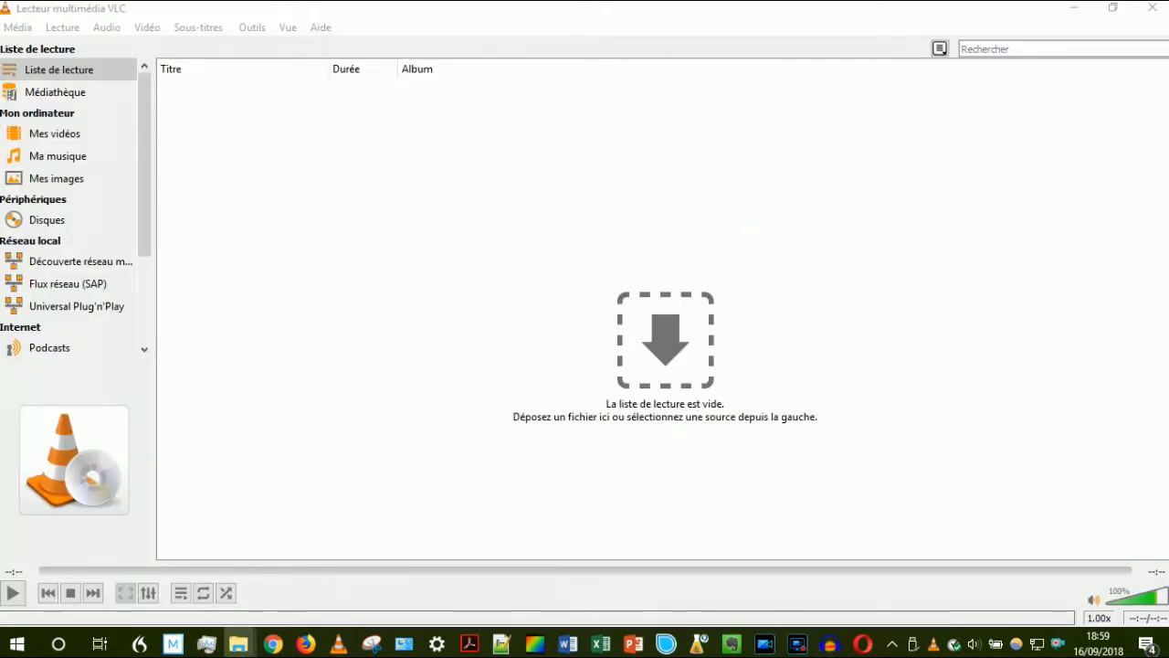